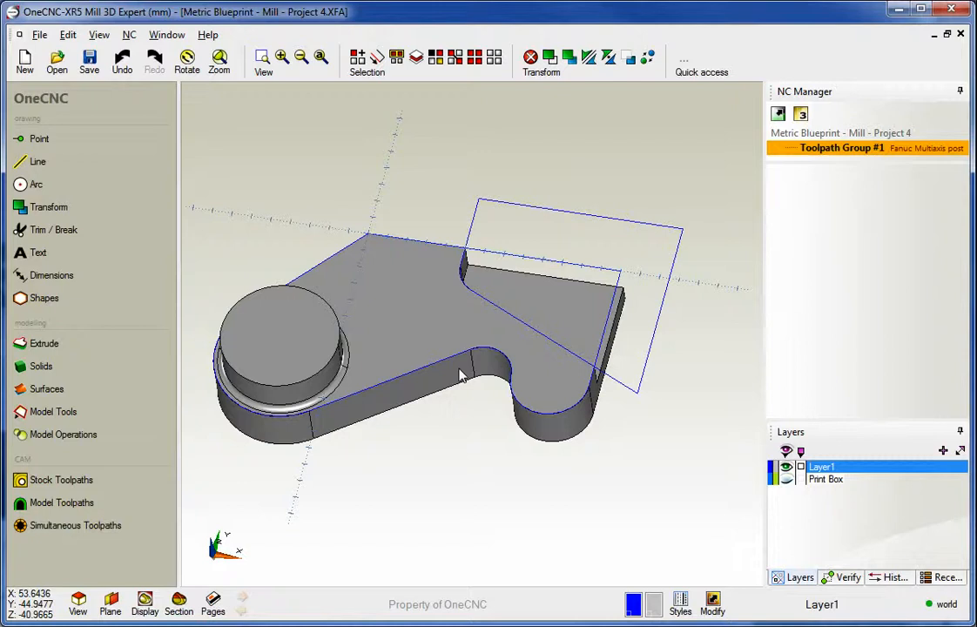
Step: Select all blue wireframe geometry by color and delete it, leaving only the solid bracket model
scroll(462, 375, "up", 1)
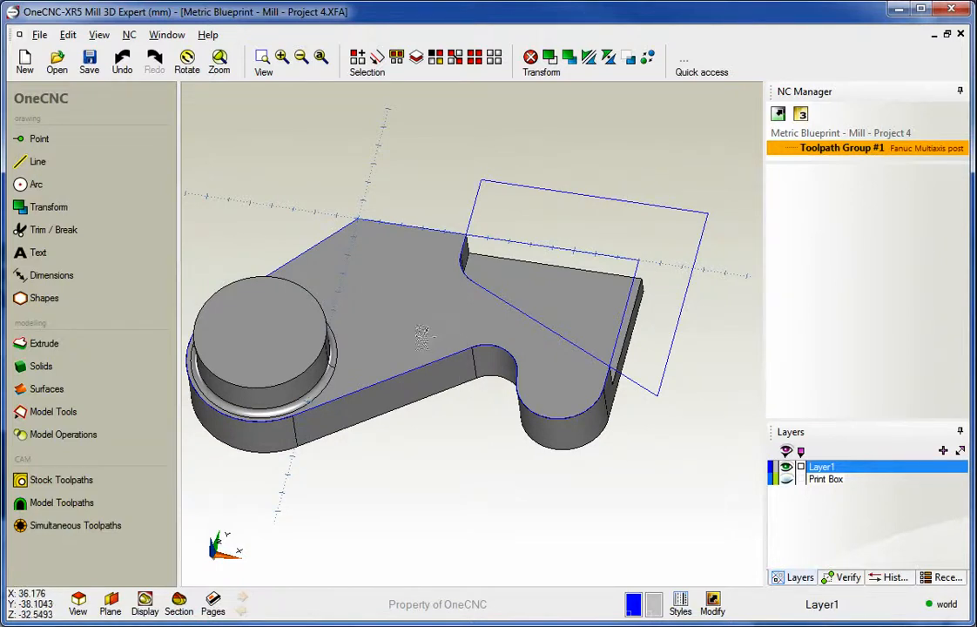
scroll(422, 338, "down", 1)
middle_click_drag(414, 358, 471, 299)
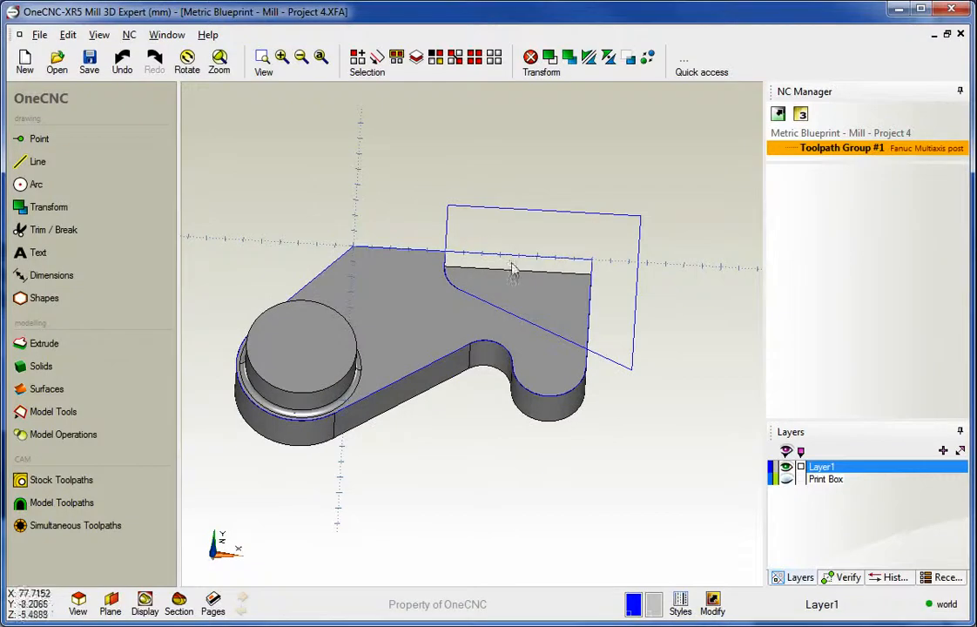
middle_click_drag(376, 292, 438, 322)
middle_click_drag(488, 216, 483, 278)
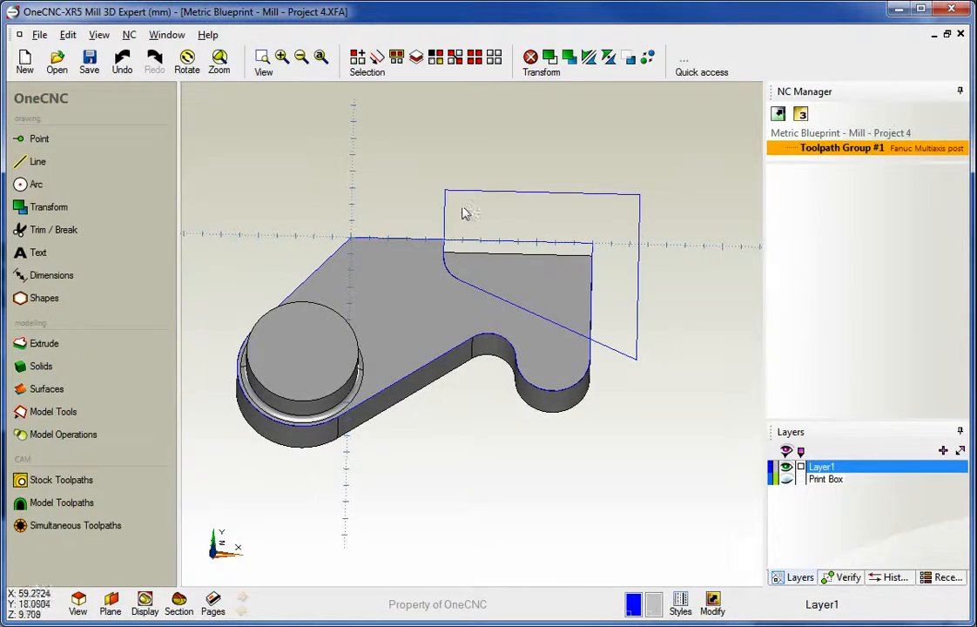
left_click(436, 59)
left_click_drag(376, 150, 212, 98)
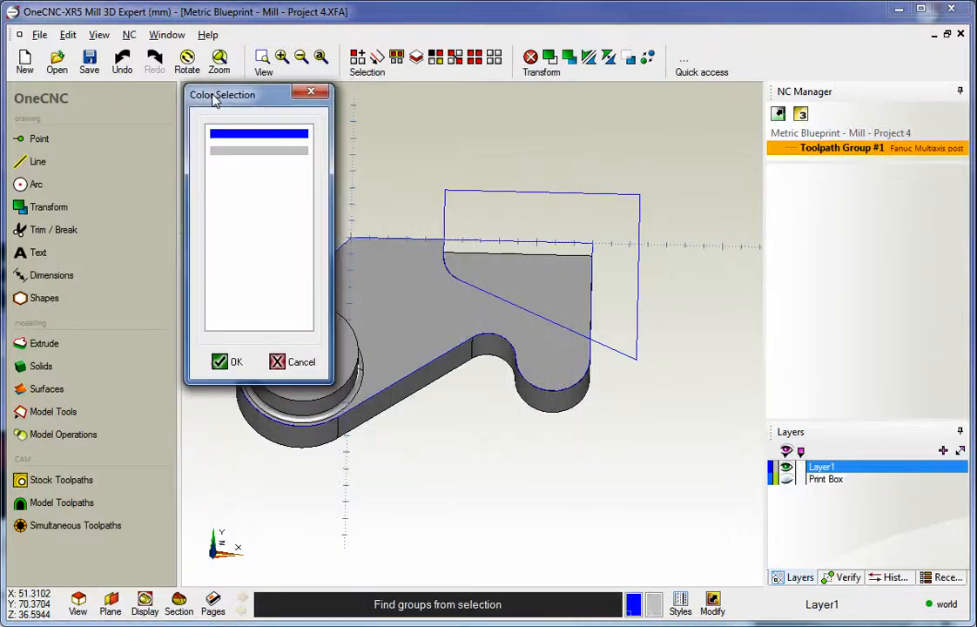
left_click(279, 136)
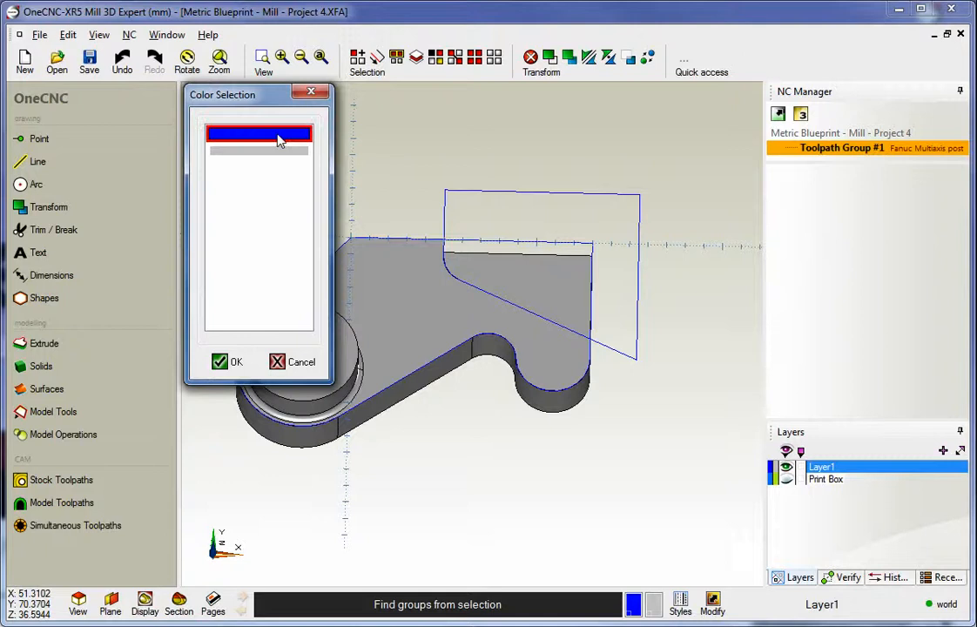
left_click(230, 359)
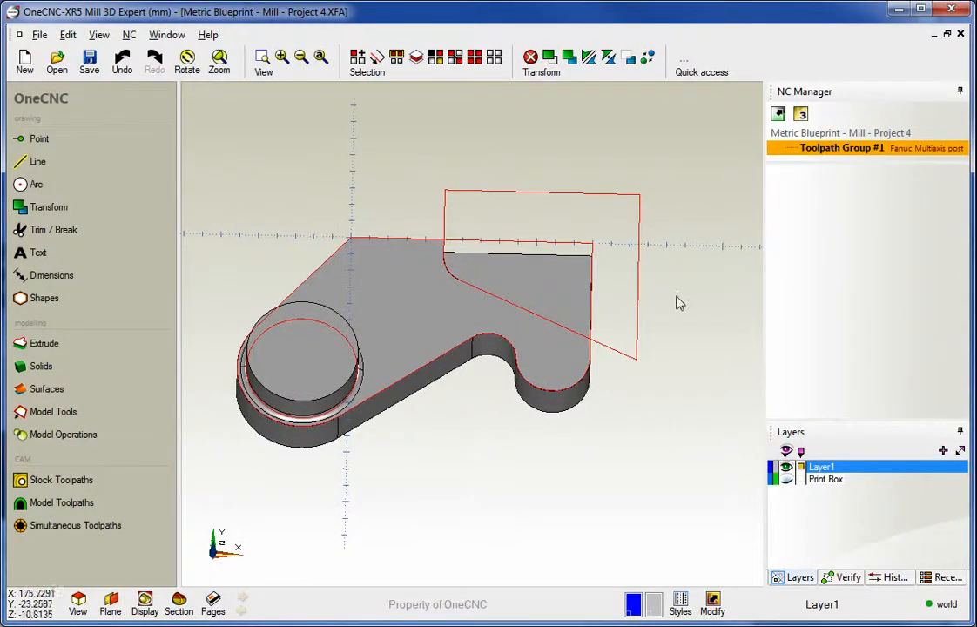
key("Delete")
Step: Extract all model edges of the solid bracket as wireframe geometry and inspect them around the part
scroll(670, 304, "up", 1)
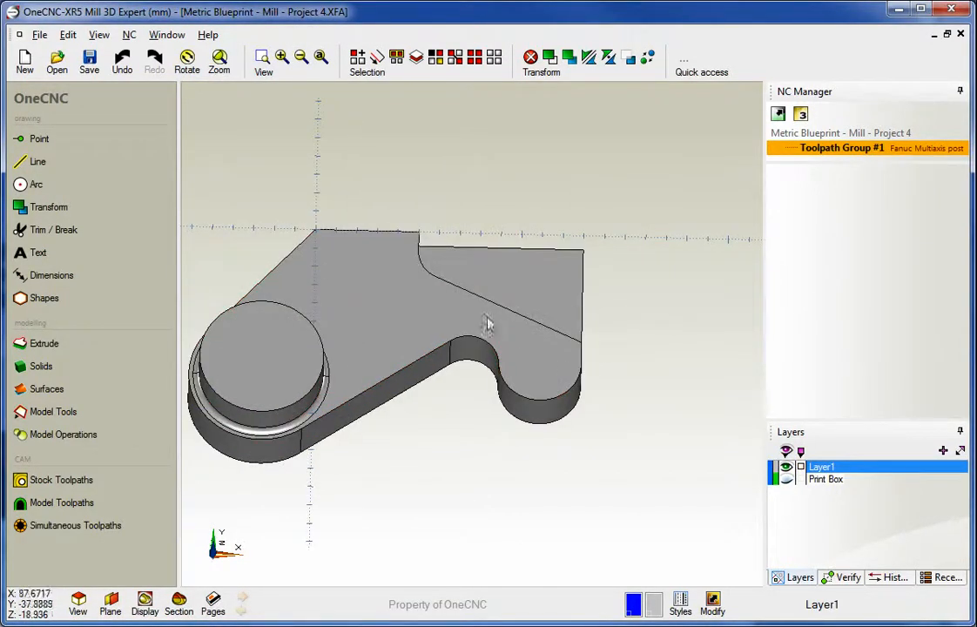
middle_click_drag(470, 307, 578, 298)
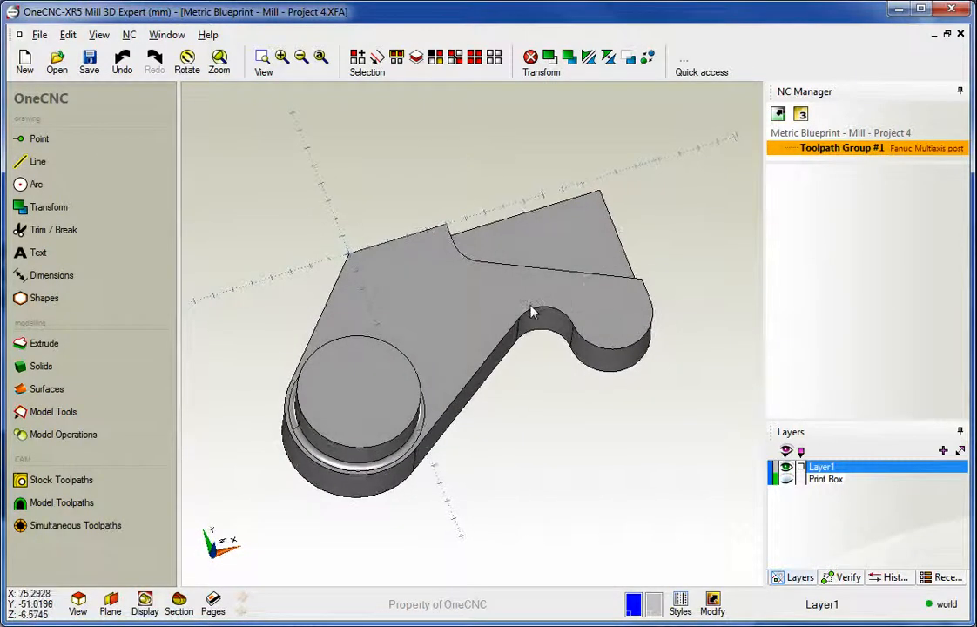
mouse_move(429, 277)
middle_mouse_down()
mouse_move(529, 278)
mouse_move(458, 277)
mouse_move(440, 188)
mouse_move(464, 278)
mouse_move(332, 178)
mouse_move(435, 278)
mouse_move(445, 270)
middle_mouse_up()
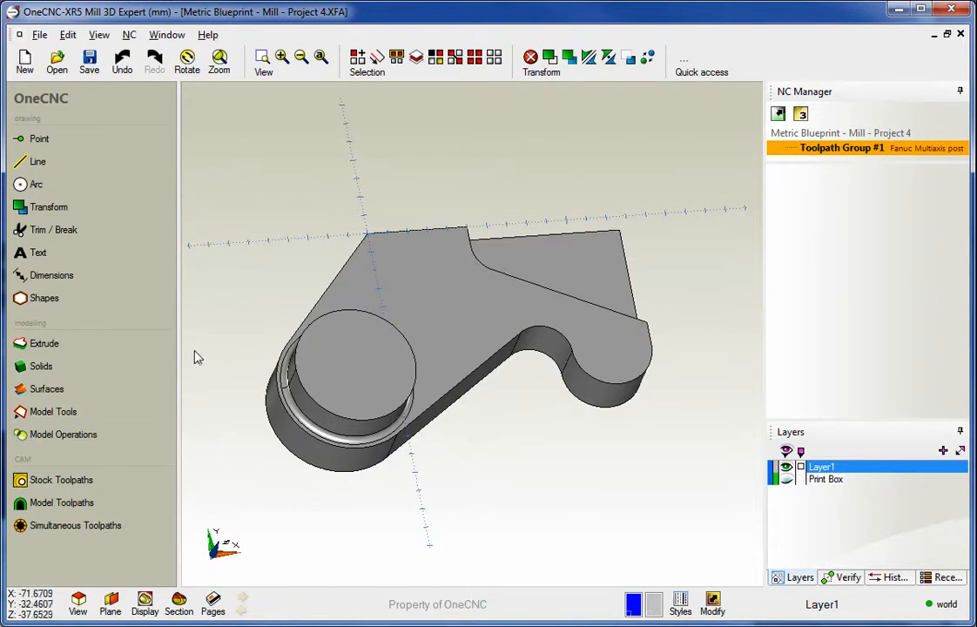
left_click(74, 419)
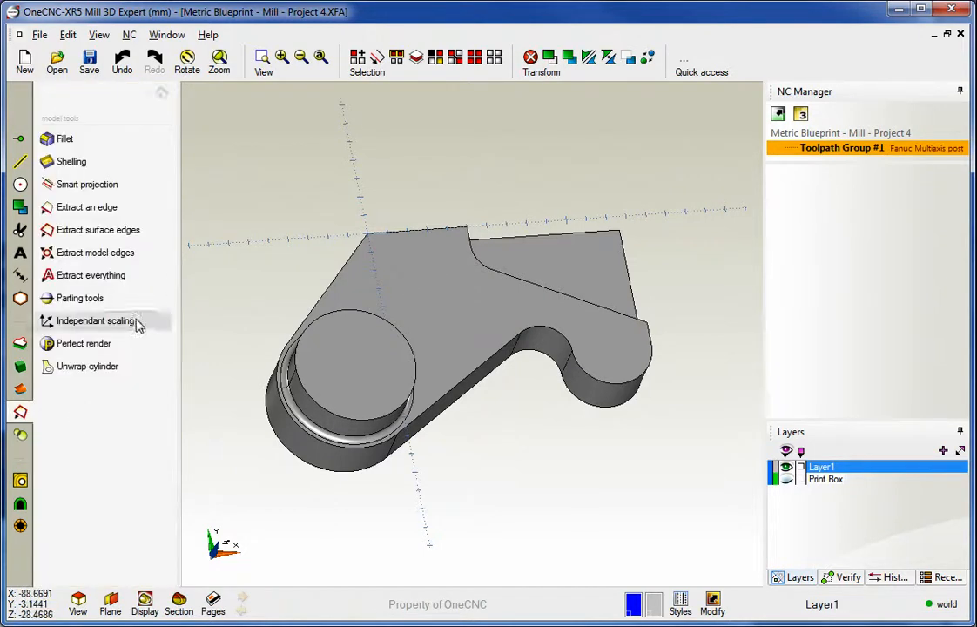
left_click(95, 255)
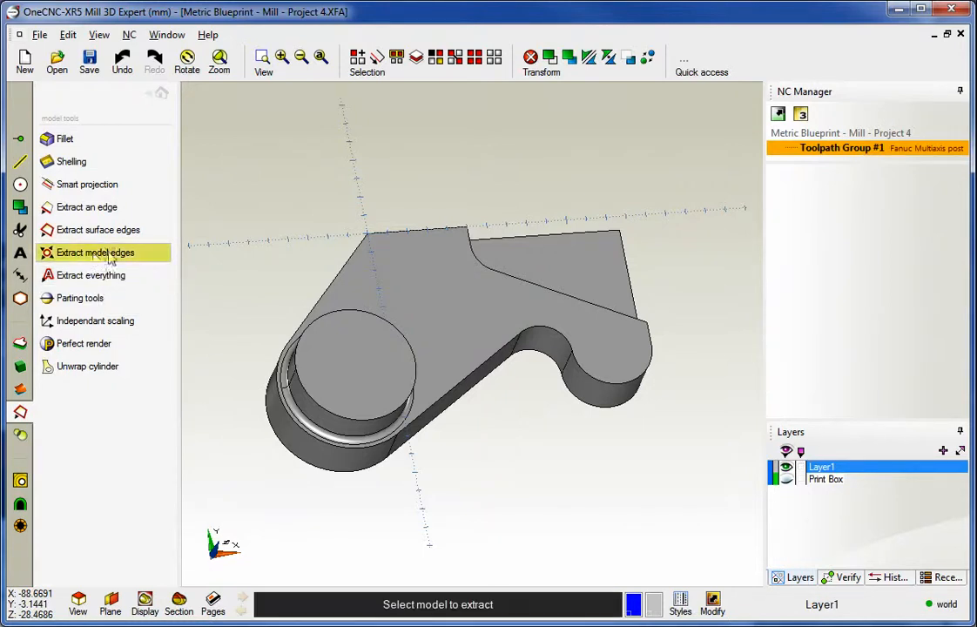
left_click(431, 275)
middle_click_drag(447, 383, 506, 402)
scroll(513, 394, "up", 2)
middle_click_drag(468, 355, 499, 305)
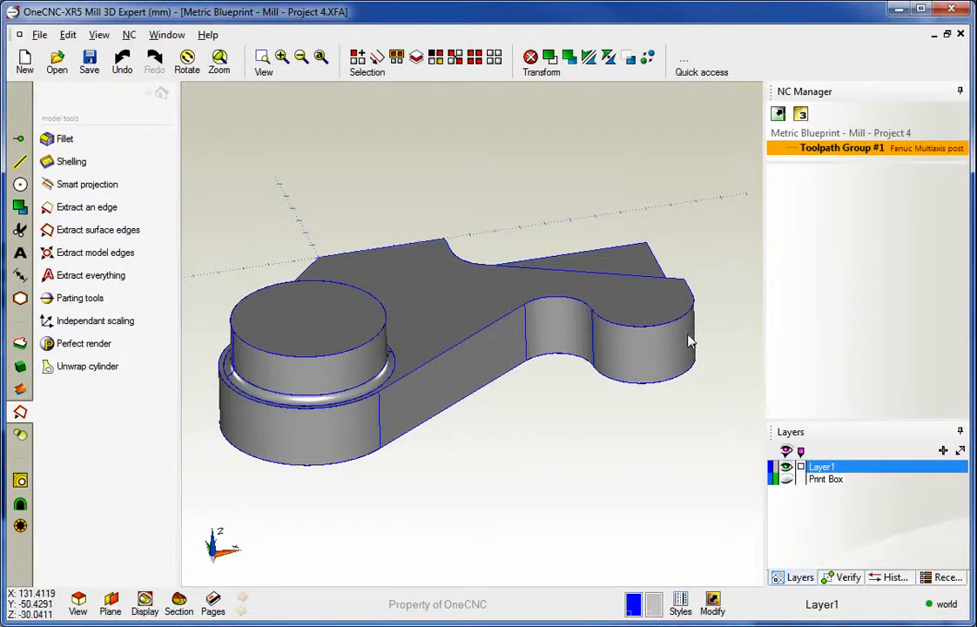
middle_click_drag(375, 395, 392, 408)
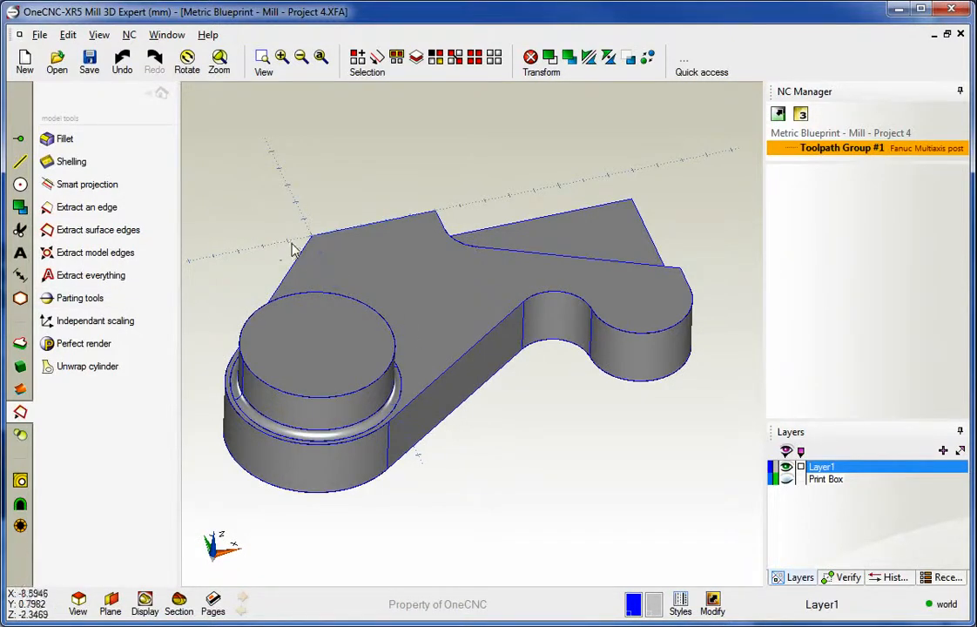
Step: Undo the extraction of the full set of model edges
scroll(296, 255, "up", 1)
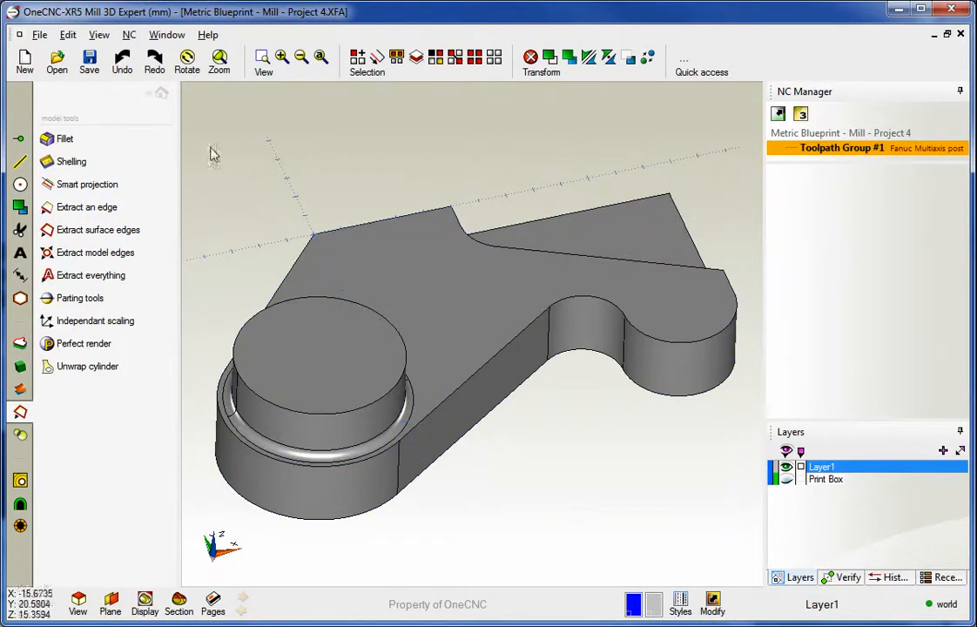
scroll(490, 255, "up", 1)
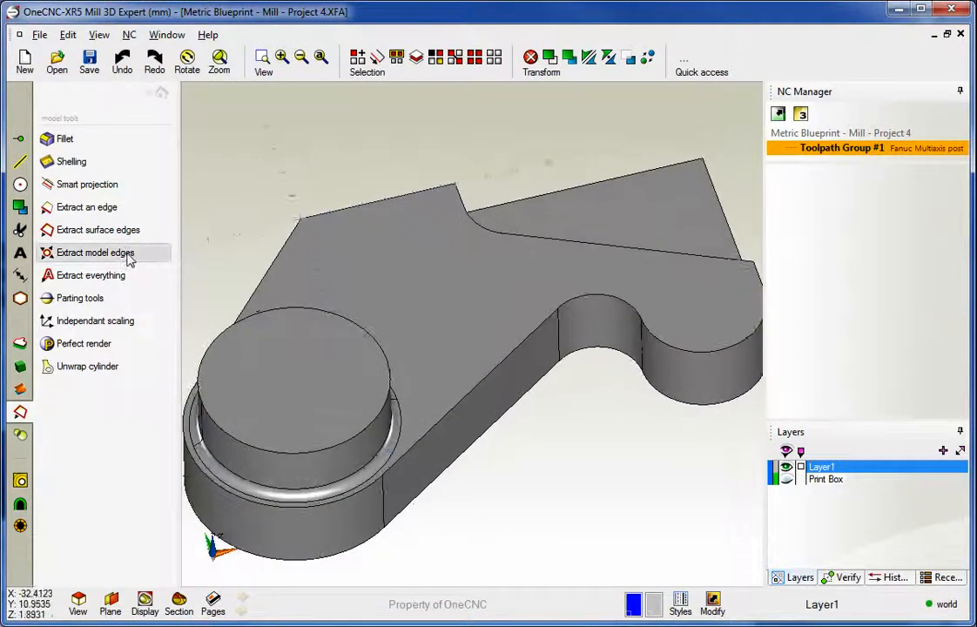
scroll(313, 237, "down", 1)
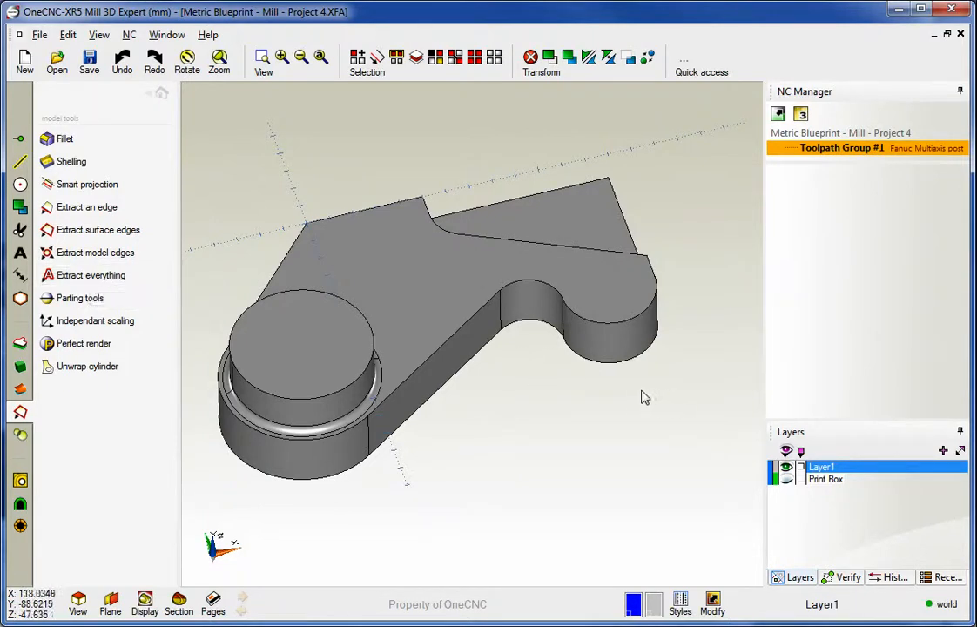
Step: Extract the surface edges of the bracket's main upper face, around the cylindrical boss
left_click(94, 232)
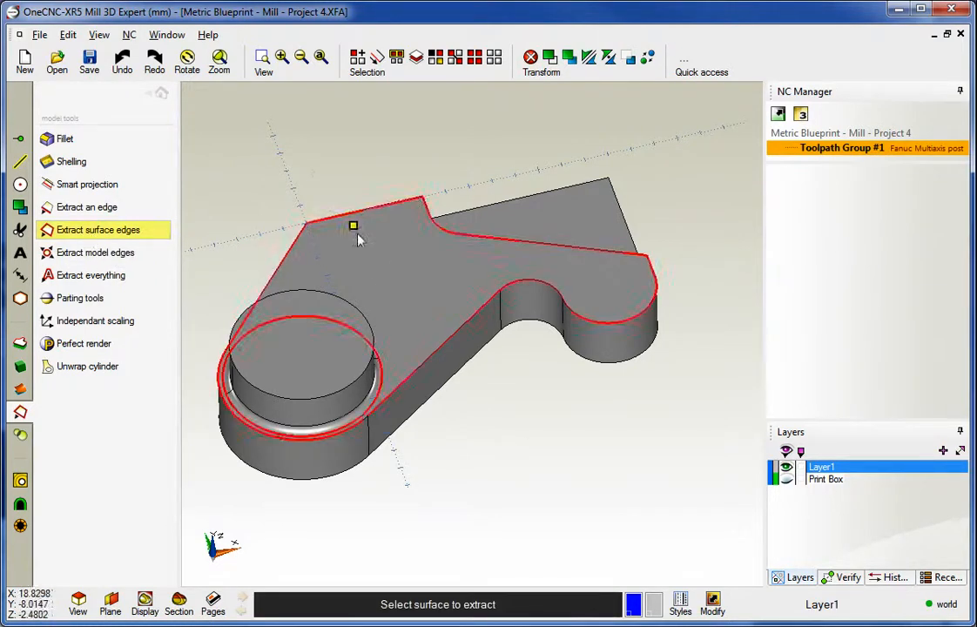
left_click(390, 263)
middle_click_drag(572, 433, 465, 462)
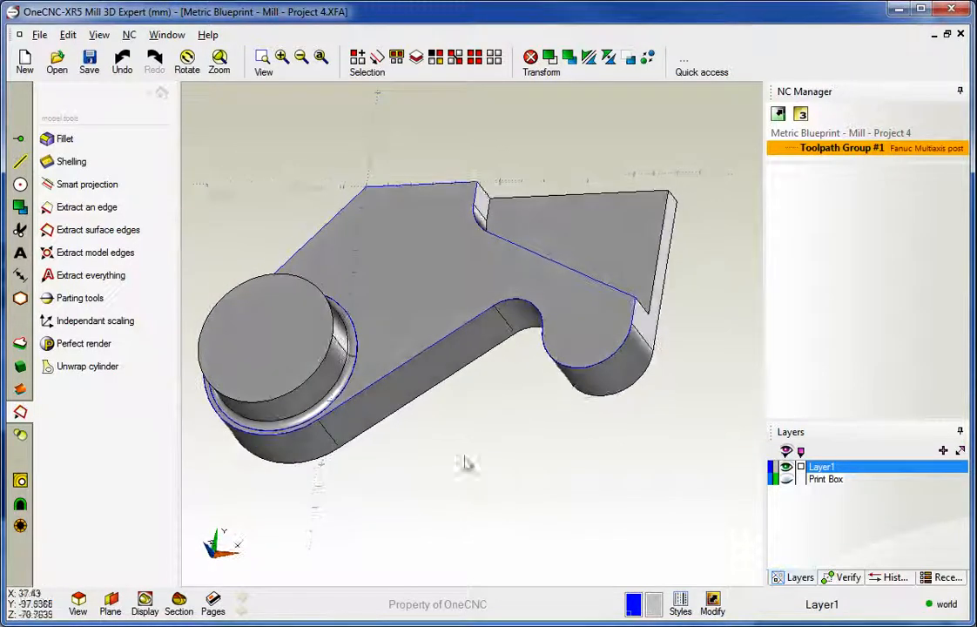
Step: Extract the surface edges of the bracket's flat underside face
left_click(109, 232)
middle_click_drag(580, 458, 347, 212)
scroll(372, 235, "up", 1)
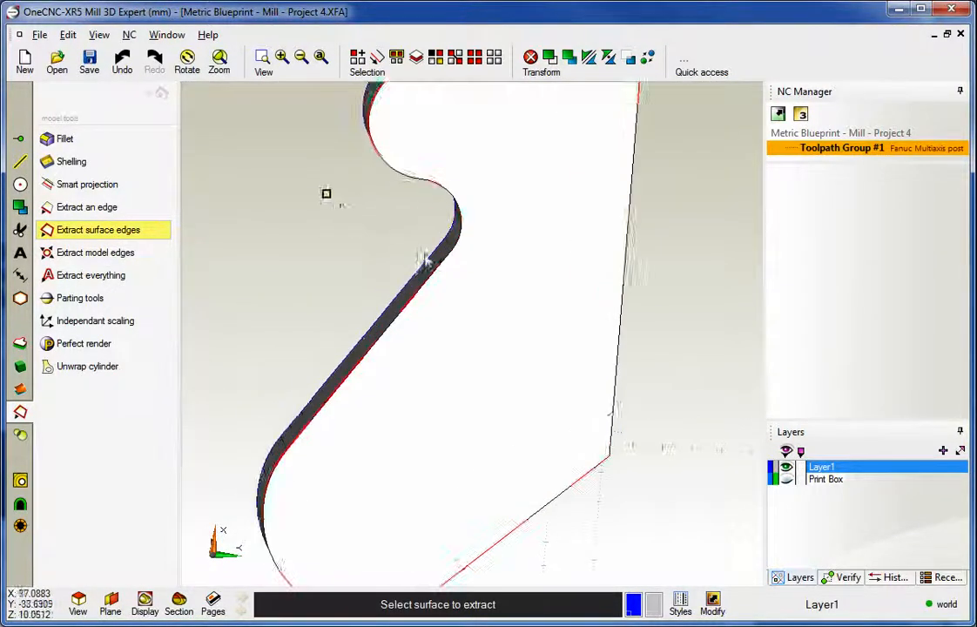
scroll(499, 323, "down", 2)
left_click(502, 323)
middle_click_drag(306, 268, 584, 473)
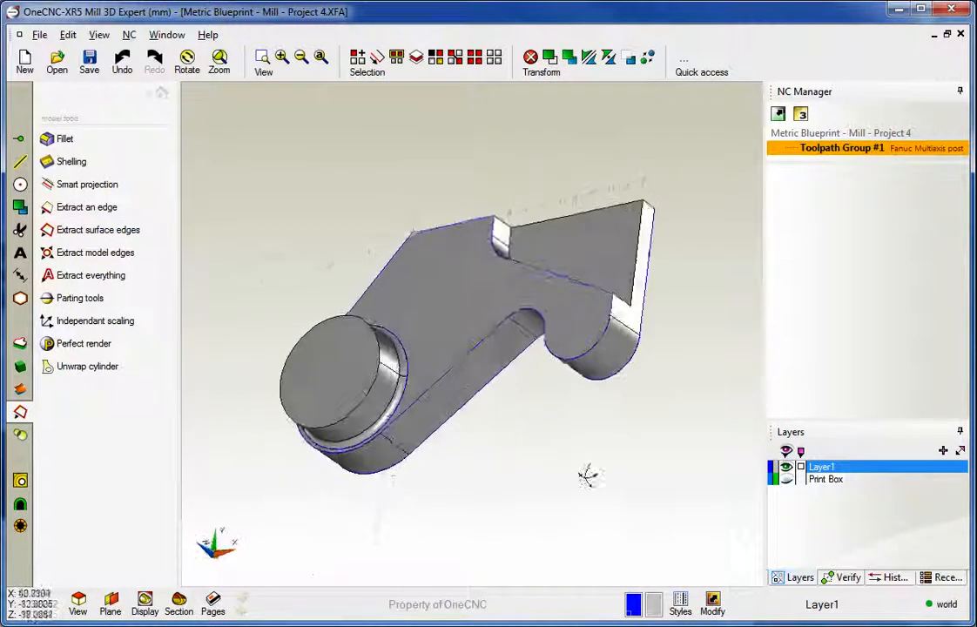
Step: Extract the surface edges of the lowered triangular face, and undo the surface edge extractions
left_click(109, 234)
left_click(578, 233)
middle_click_drag(477, 142, 384, 192)
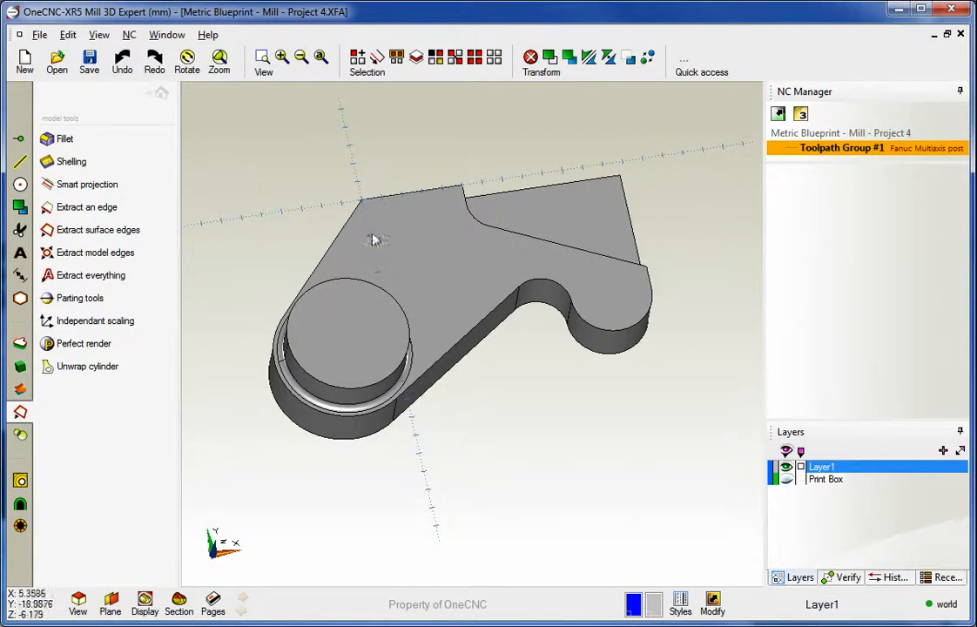
Step: Extract the chain of tangent edges along the upper face's outer contour, starting from the slanted edge beside the boss
scroll(322, 209, "up", 1)
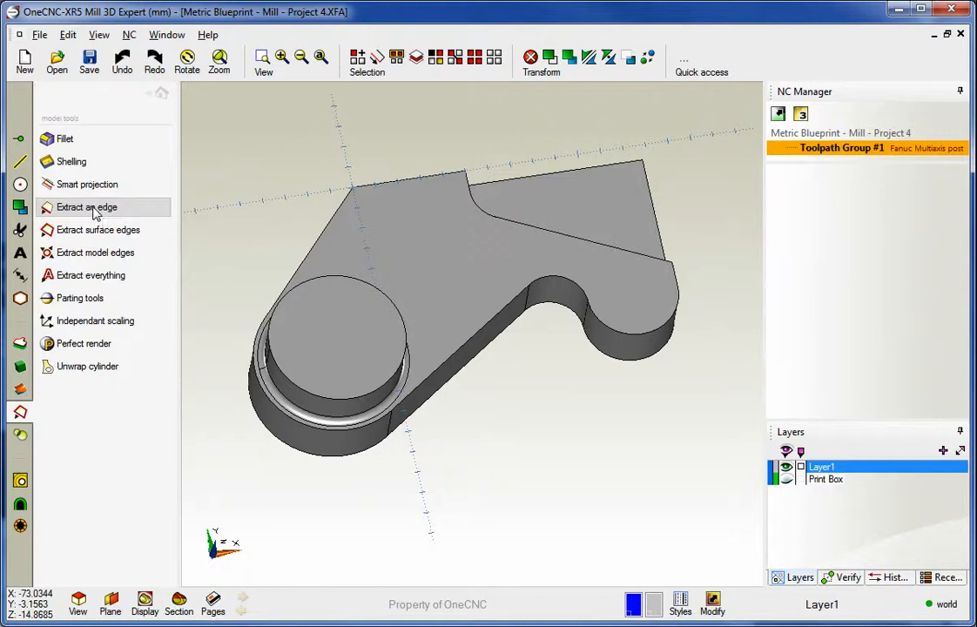
left_click(88, 207)
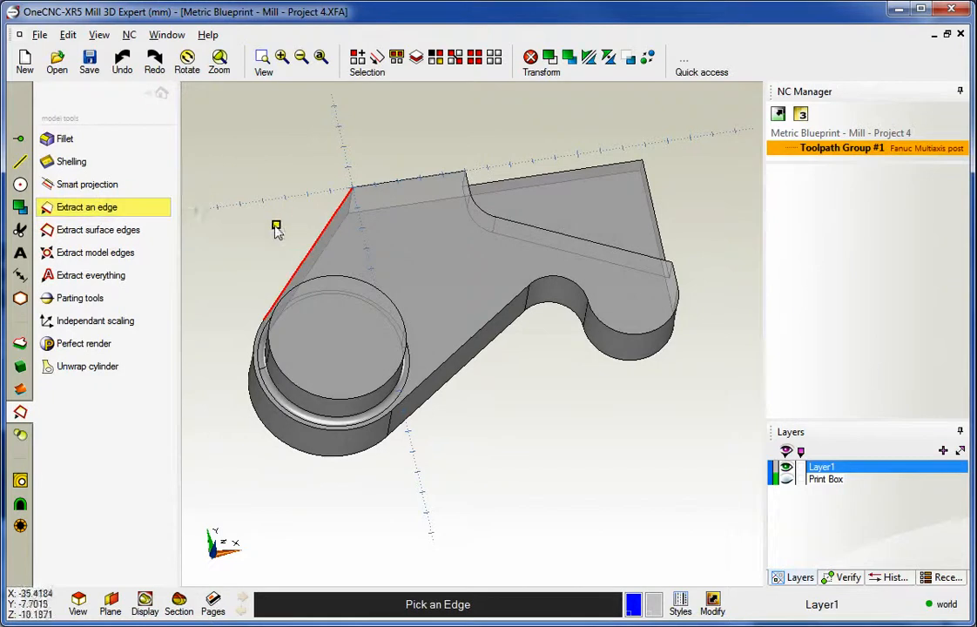
middle_click_drag(331, 330, 464, 373)
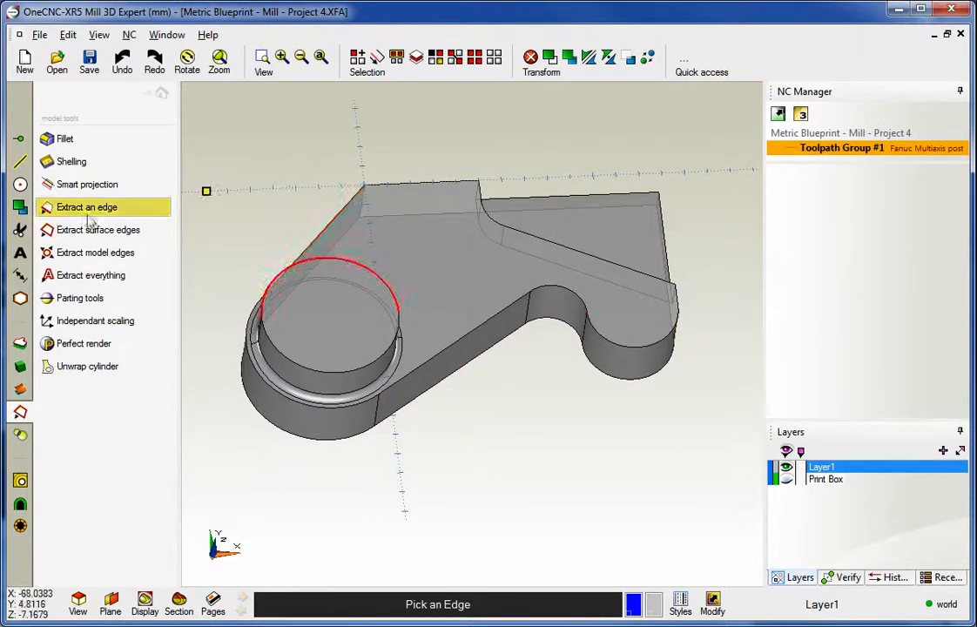
left_click(334, 219)
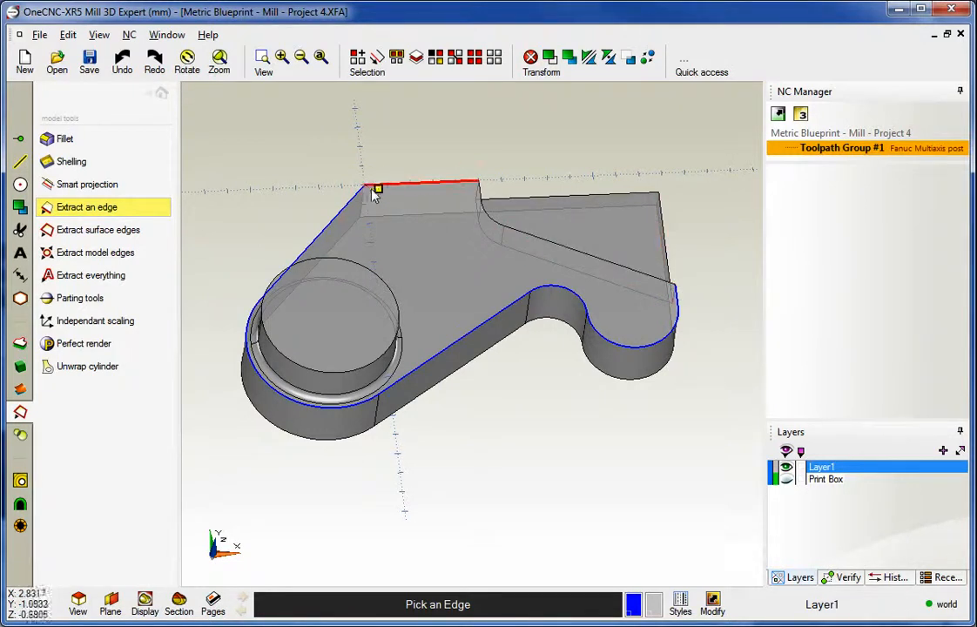
Step: Extract the connected upper edges along the triangular step, including its corner arc, and end the edge extraction
middle_click_drag(529, 276, 502, 256)
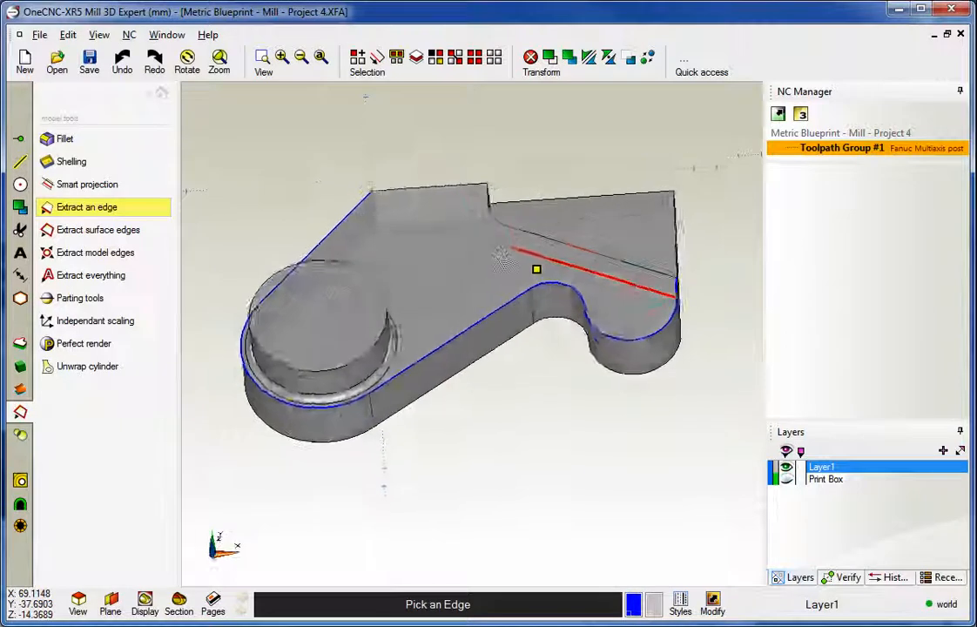
scroll(502, 257, "up", 2)
scroll(557, 263, "down", 1)
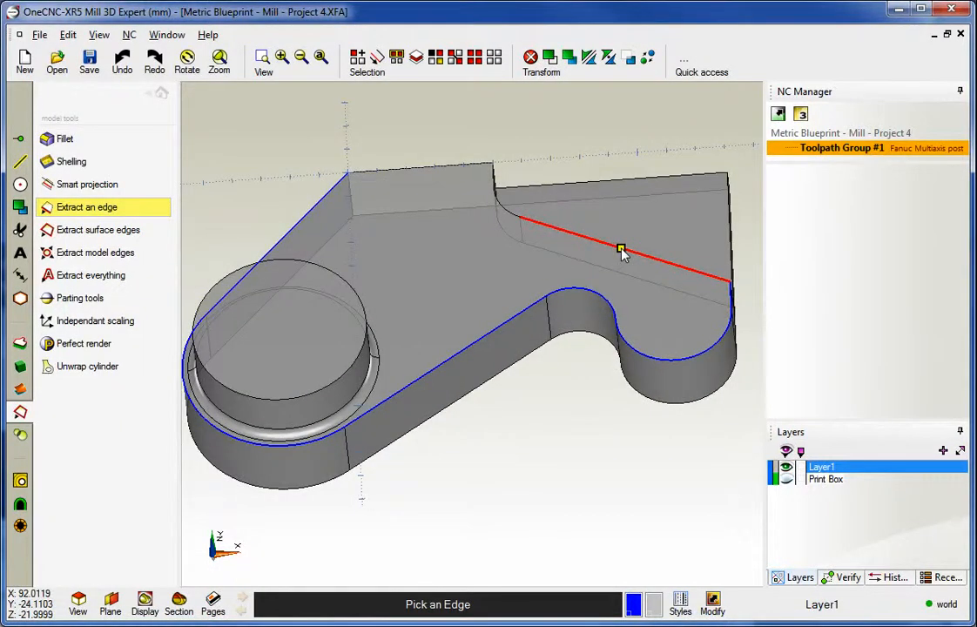
middle_click_drag(512, 203, 614, 163)
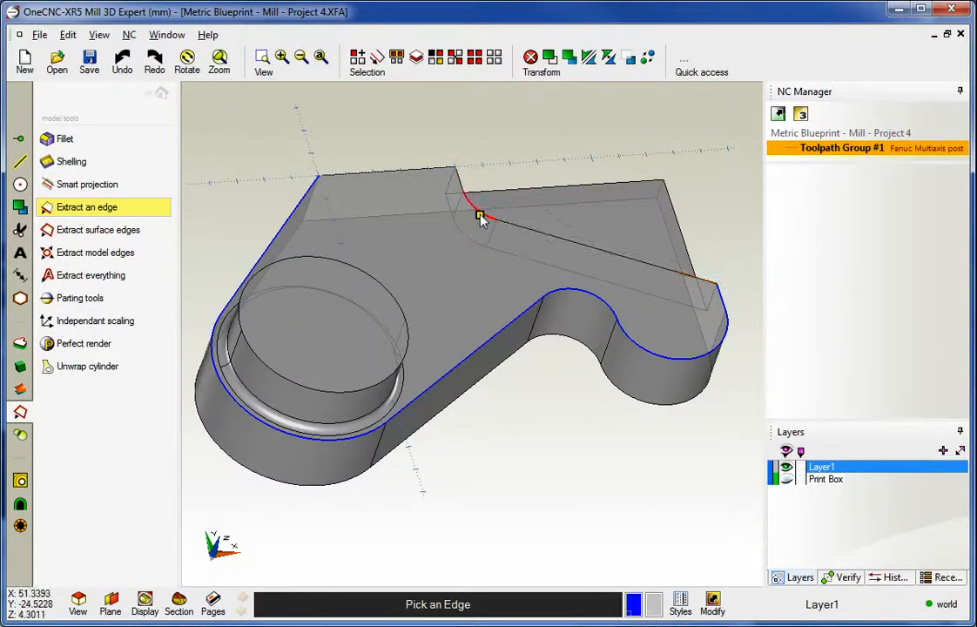
left_click(546, 235)
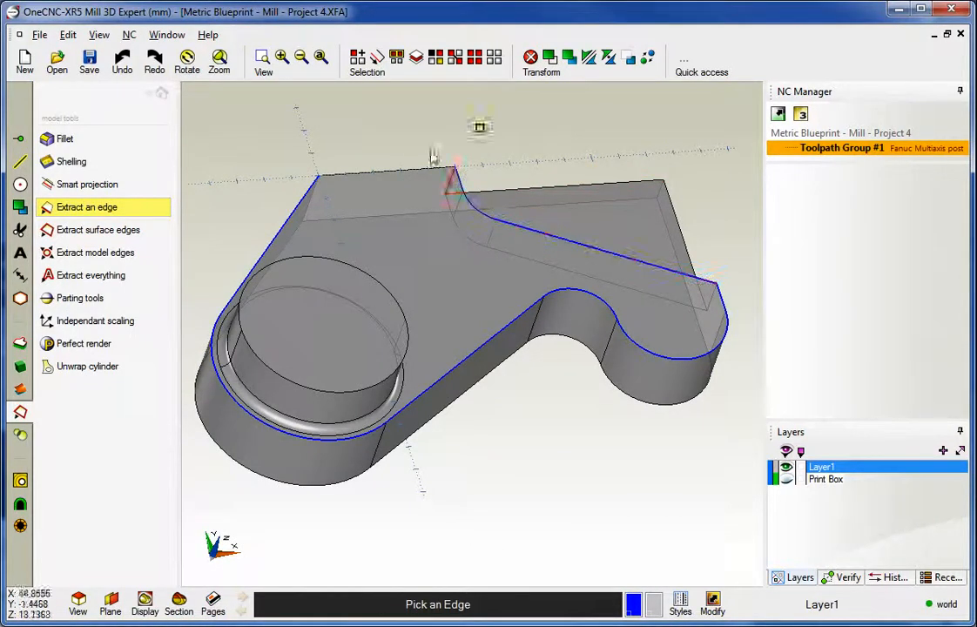
key("Escape")
mouse_move(509, 143)
middle_mouse_down()
mouse_move(466, 180)
mouse_move(431, 240)
mouse_move(527, 146)
middle_mouse_up()
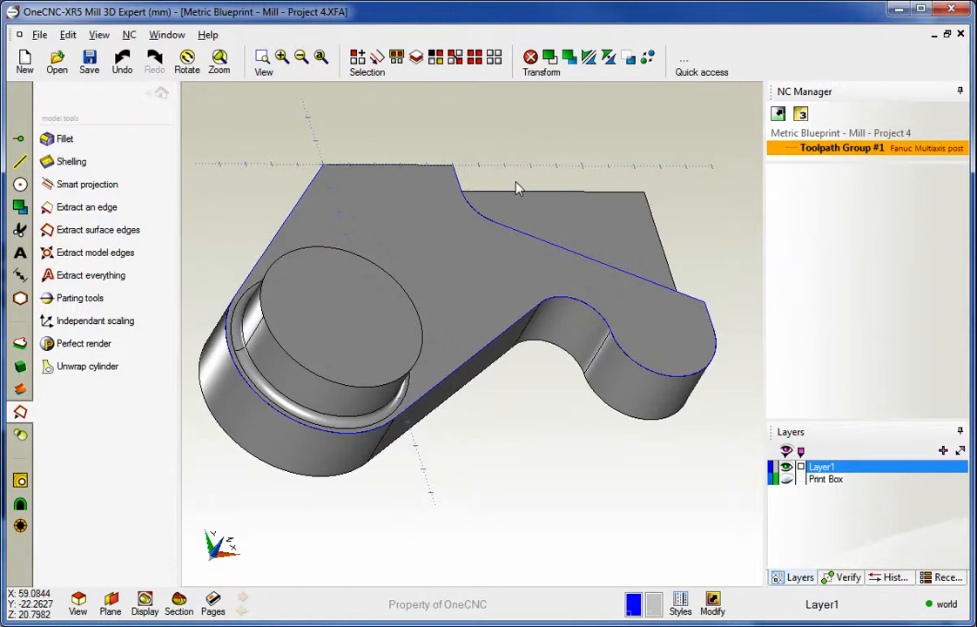
Step: Undo the extracted edge chains on the bracket's upper face
key("ctrl+z")
middle_click_drag(521, 217, 455, 203)
scroll(456, 202, "up", 1)
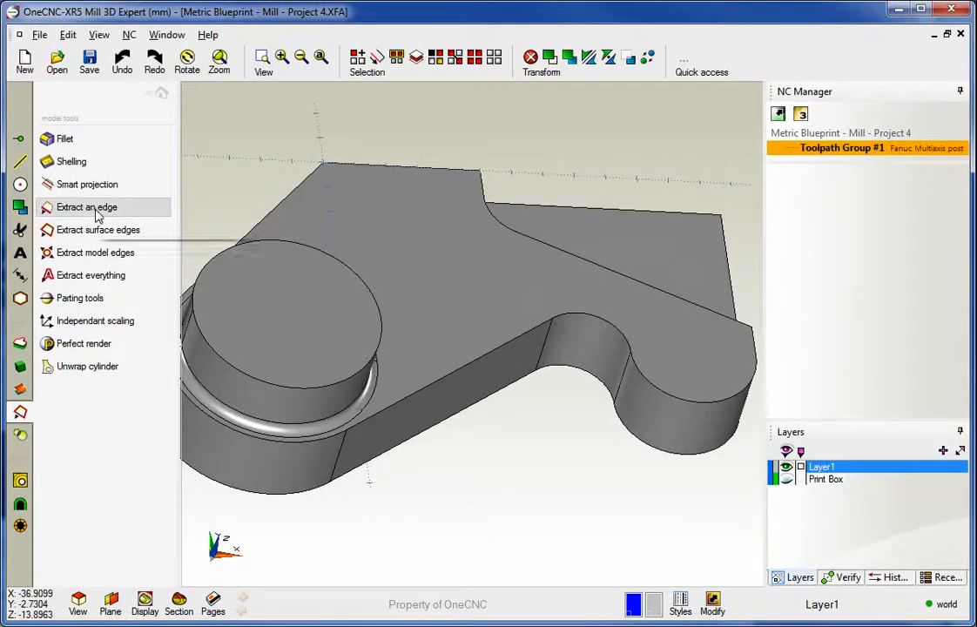
Step: Extract three single straight upper-face edges: the long outer side, the sloped step edge and the slanted edge beside the boss
left_click(98, 212)
scroll(392, 272, "down", 2)
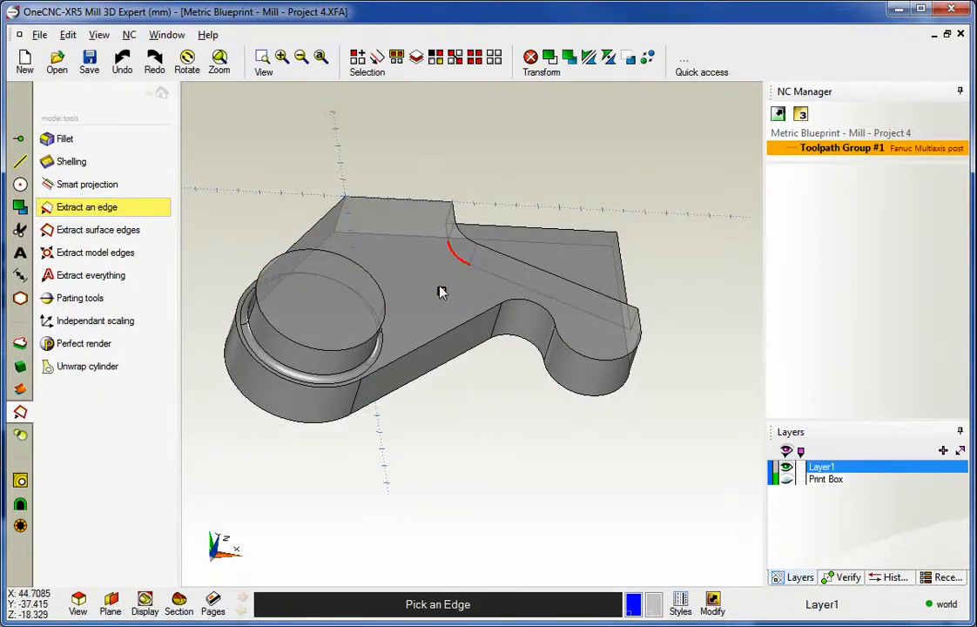
left_click(446, 338)
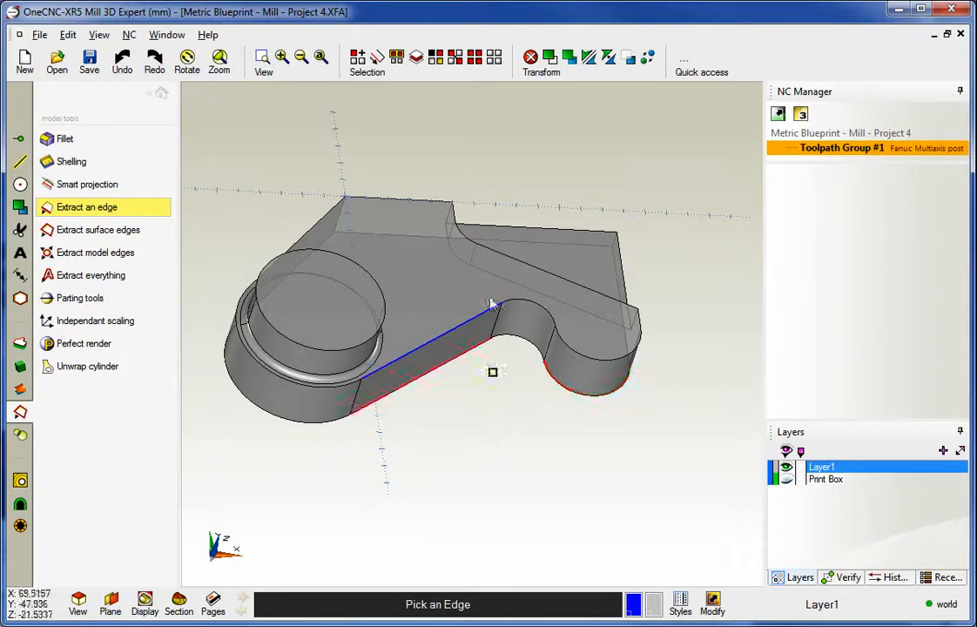
left_click(515, 262)
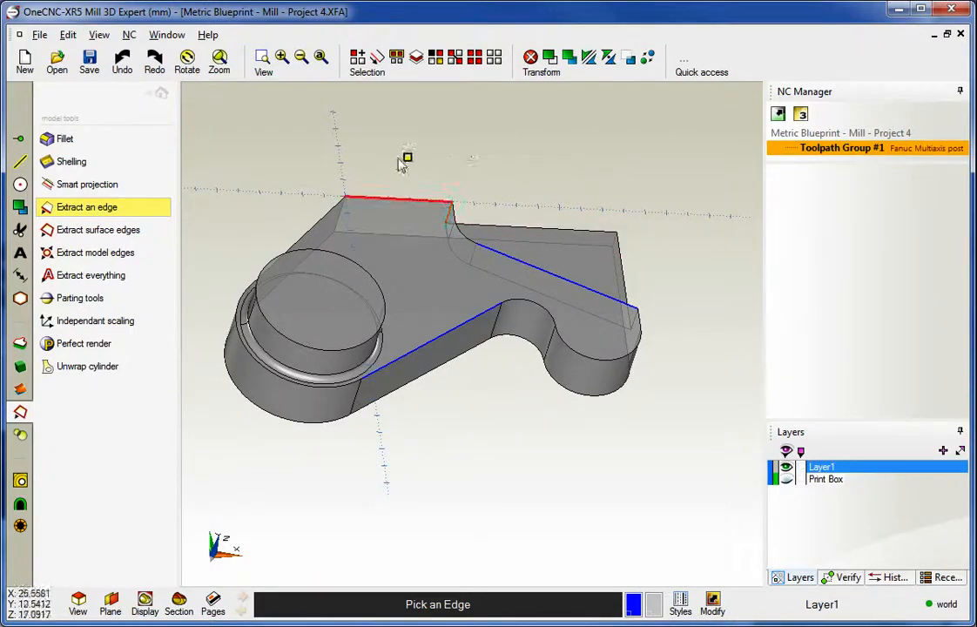
left_click(318, 223)
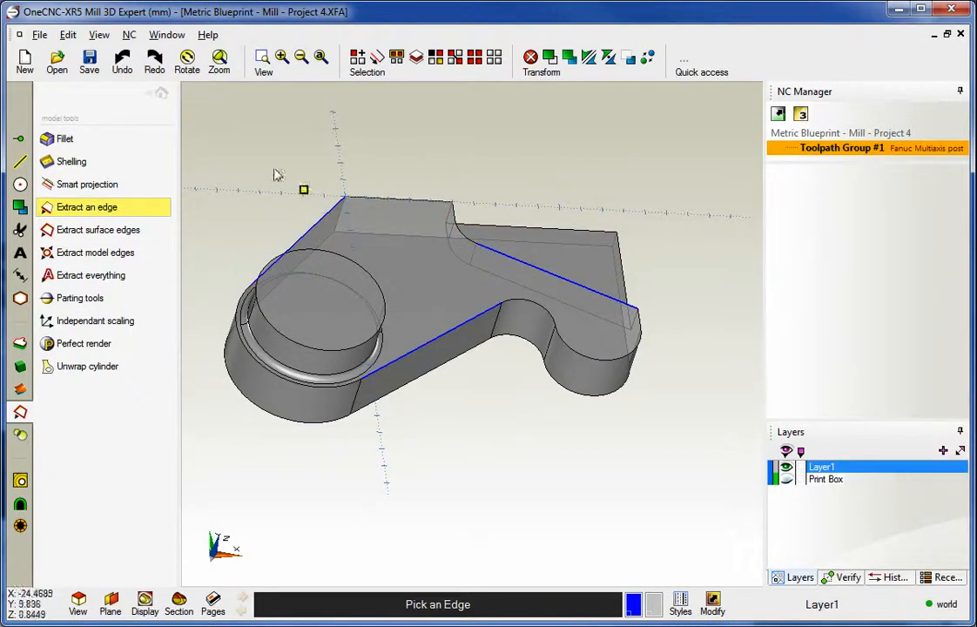
Step: End the single edge extraction and undo the three extracted straight edges on the bracket's upper face
middle_click_drag(498, 457, 466, 416)
key("Escape")
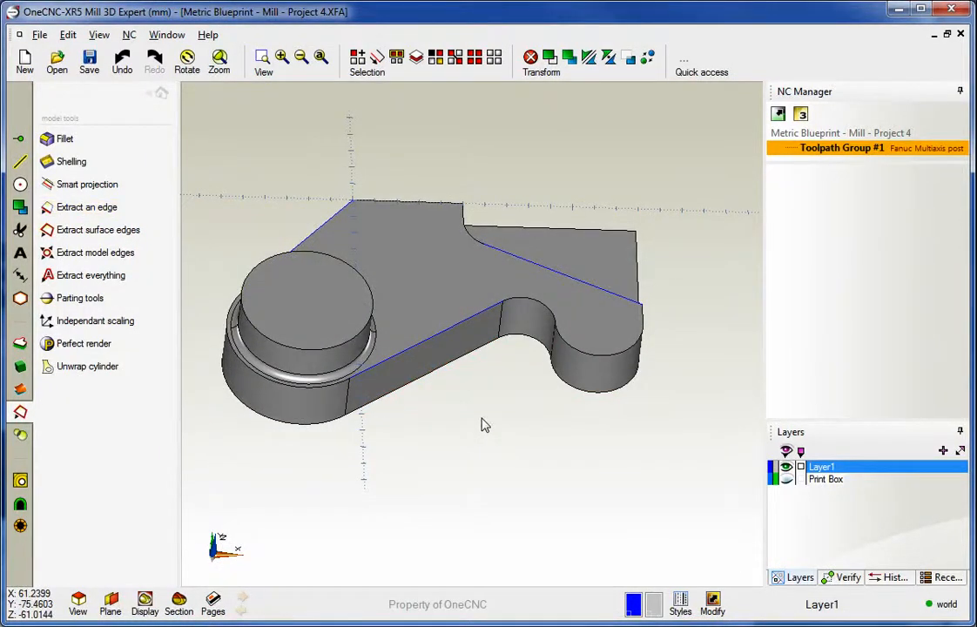
middle_click_drag(488, 307, 464, 332)
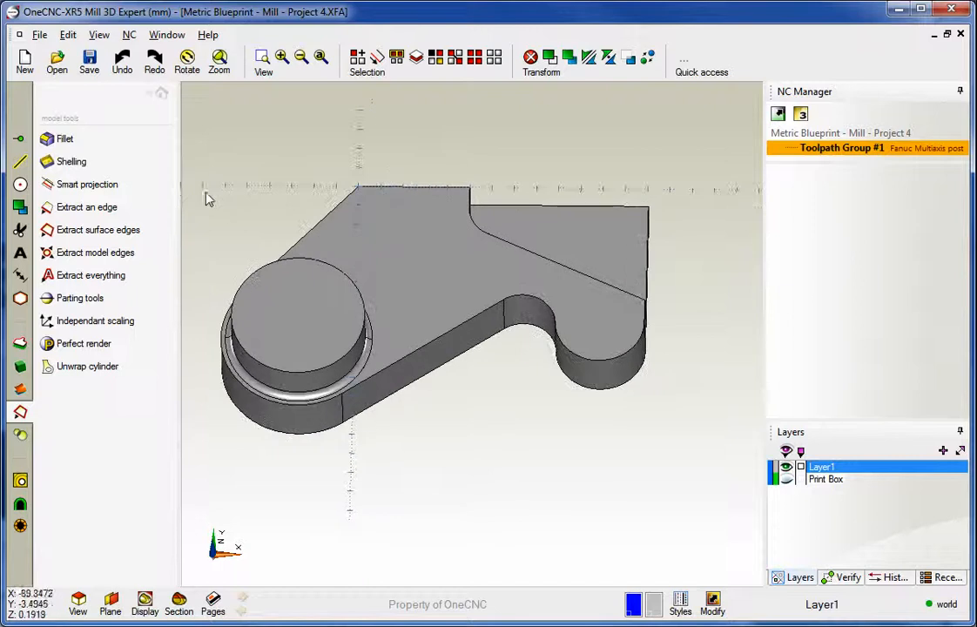
Step: Extract all boundary edges of the bracket's main upper face with the surface edge extraction
left_click(136, 233)
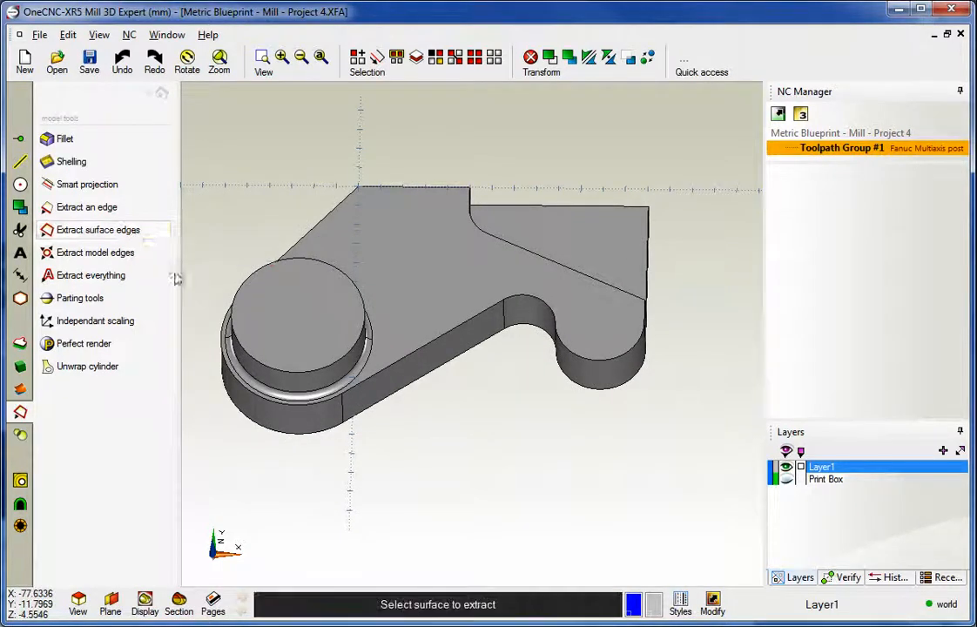
left_click(445, 281)
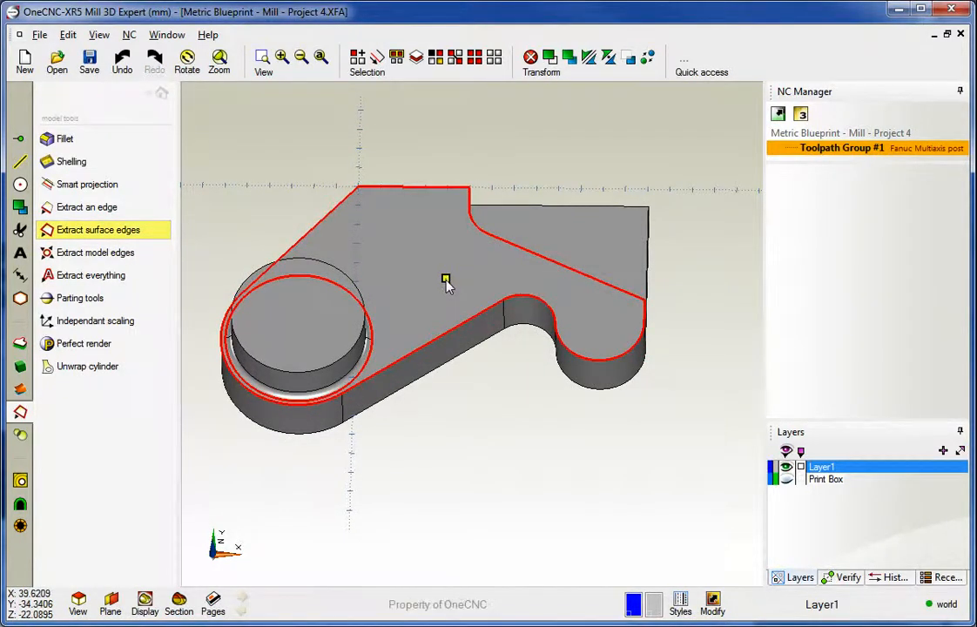
middle_click_drag(494, 447, 490, 406)
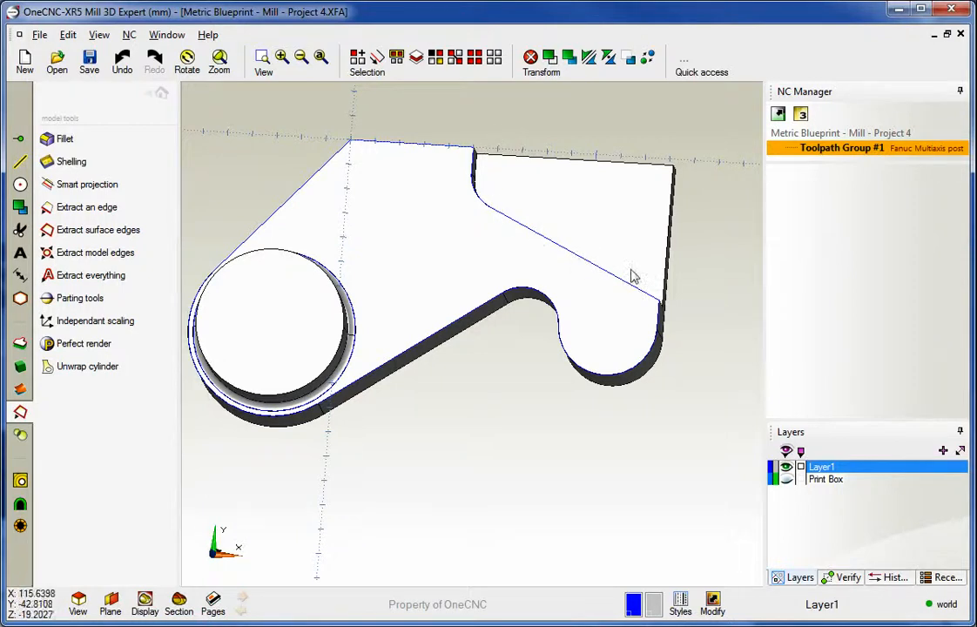
mouse_move(520, 304)
middle_mouse_down()
mouse_move(580, 212)
mouse_move(557, 196)
mouse_move(177, 248)
middle_mouse_up()
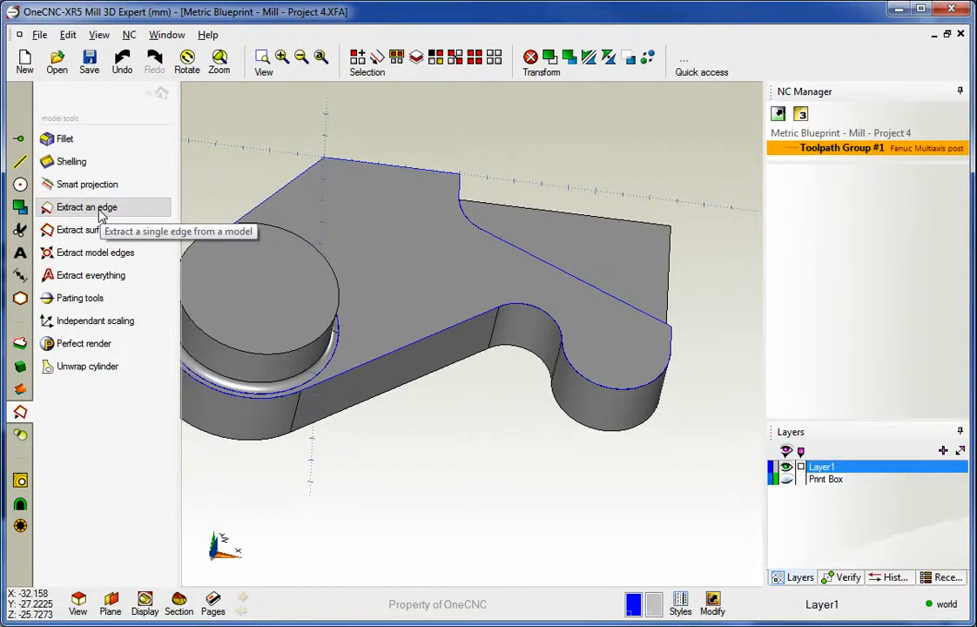
Step: Extract the surface edges of the round boss's flat top face
left_click(70, 232)
left_click(252, 287)
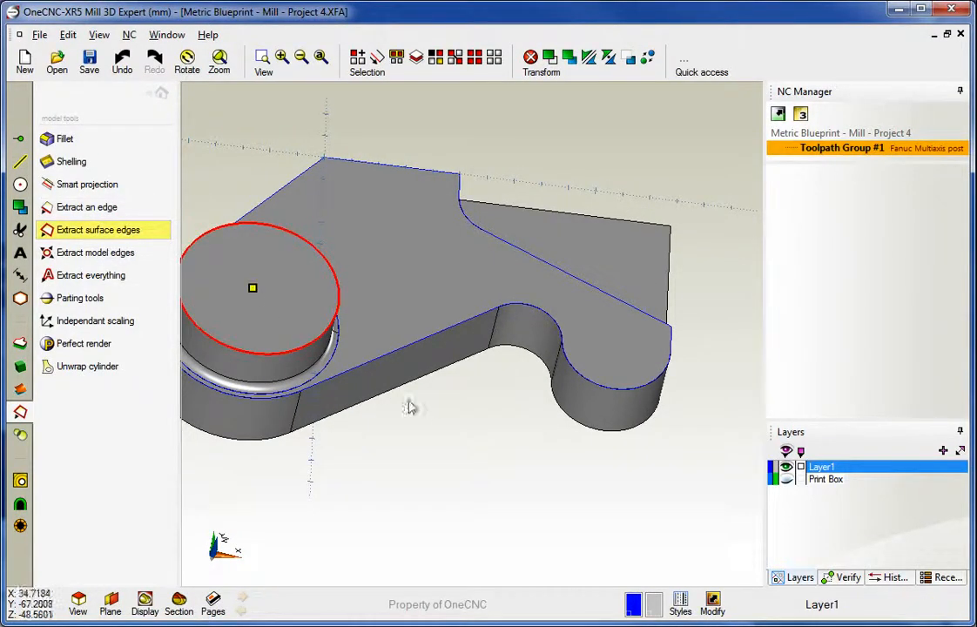
scroll(434, 407, "down", 2)
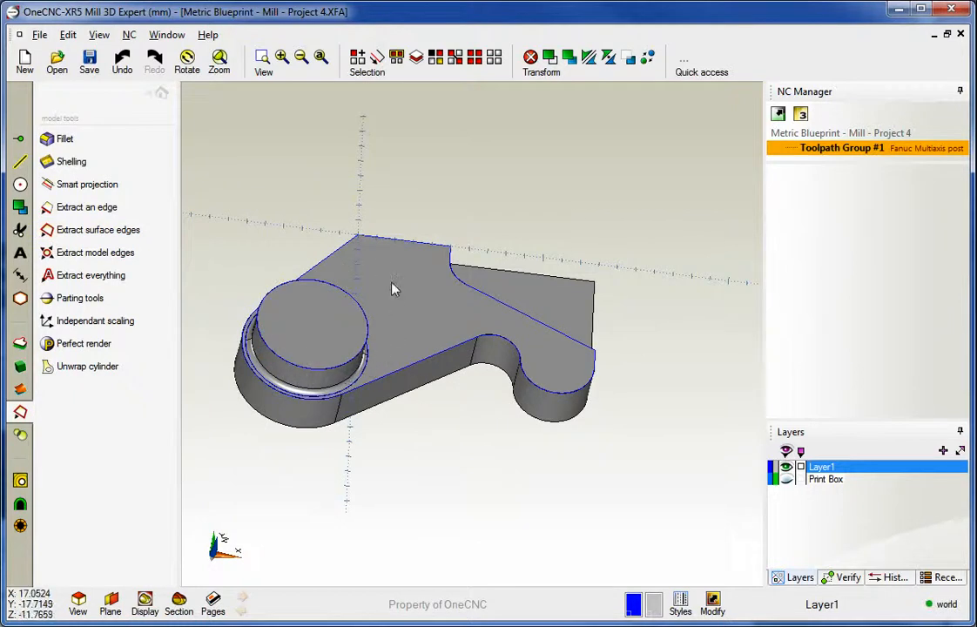
Step: Extract the surface edges of the bracket's flat underside
middle_click_drag(491, 431, 497, 464)
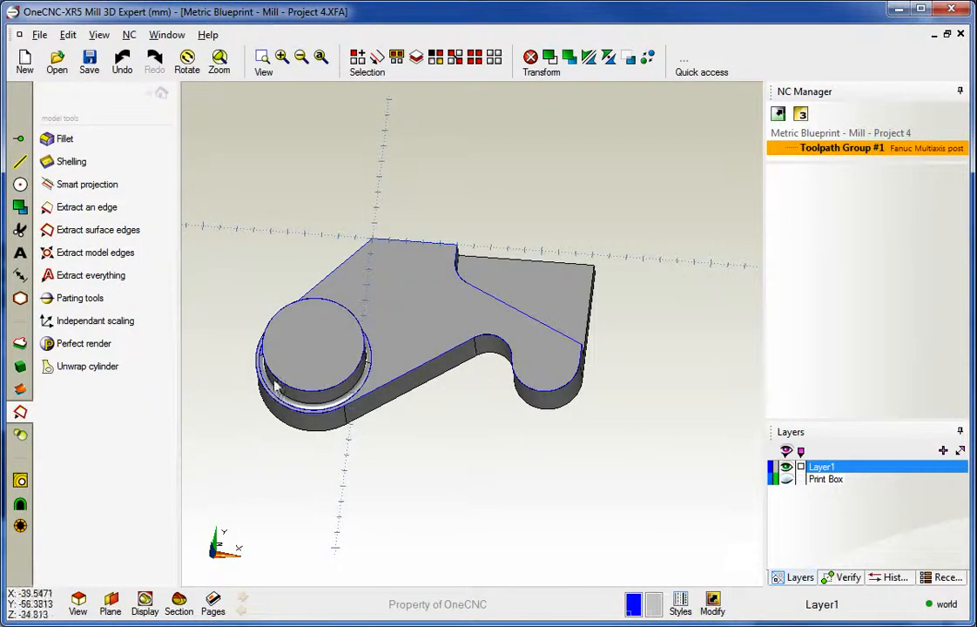
middle_click_drag(451, 416, 527, 86)
left_click(164, 231)
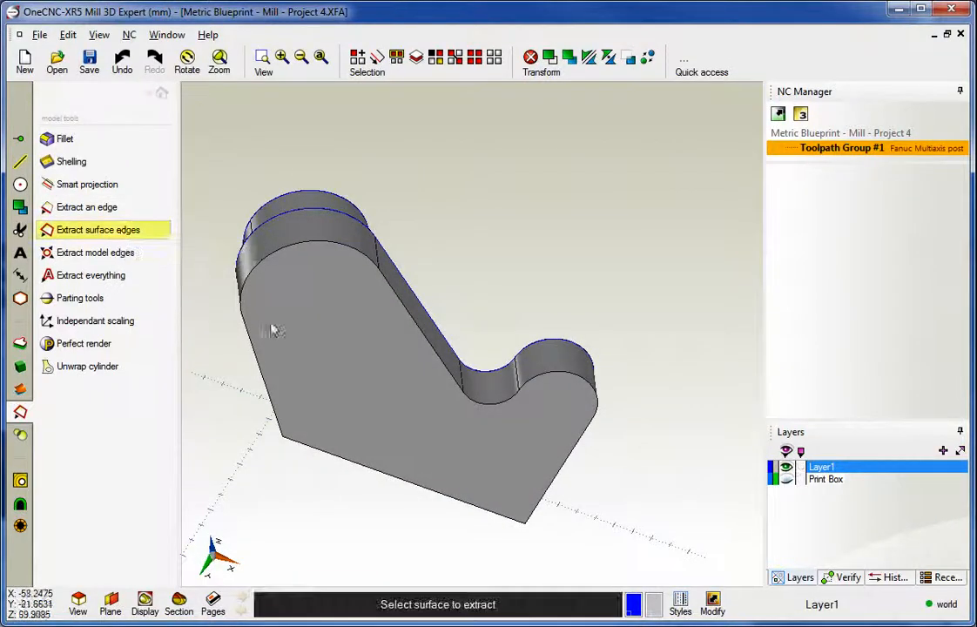
left_click(375, 364)
middle_click_drag(552, 285, 507, 356)
scroll(510, 358, "up", 2)
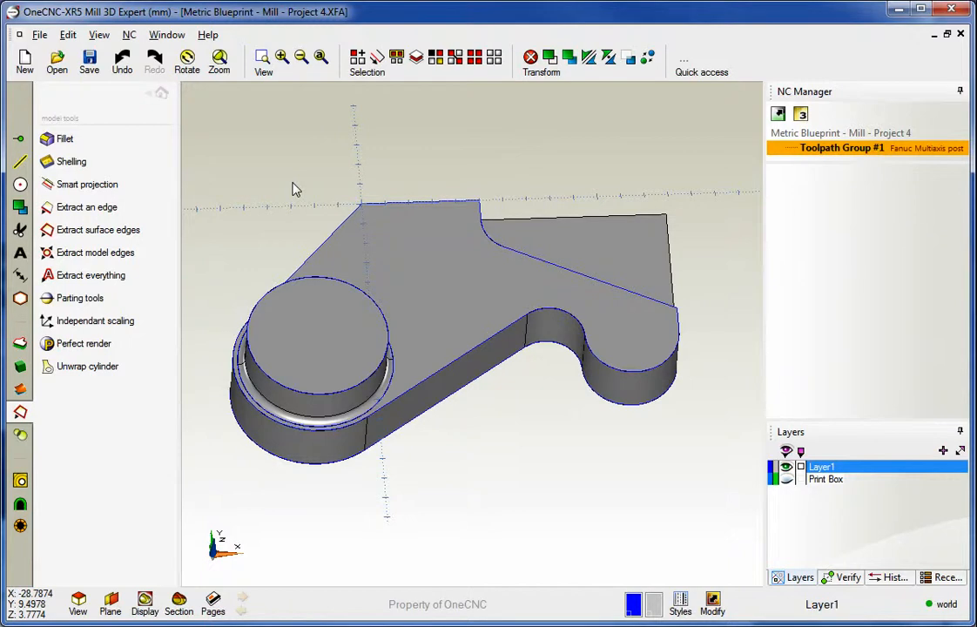
scroll(295, 189, "up", 1)
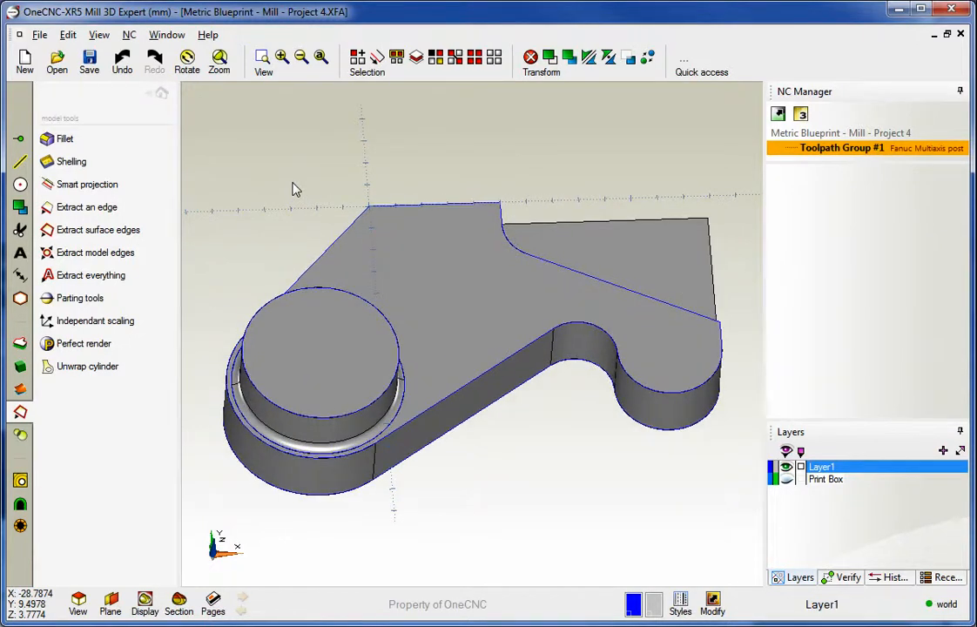